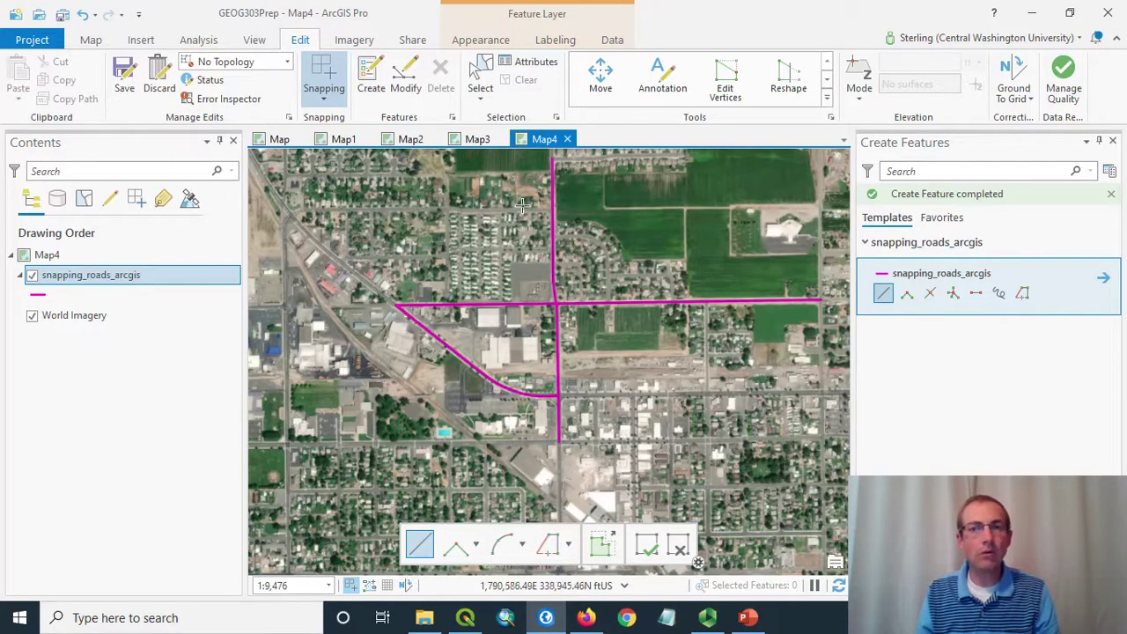
Open the Snapping dropdown on the Edit tab to show the snapping options.
click(325, 88)
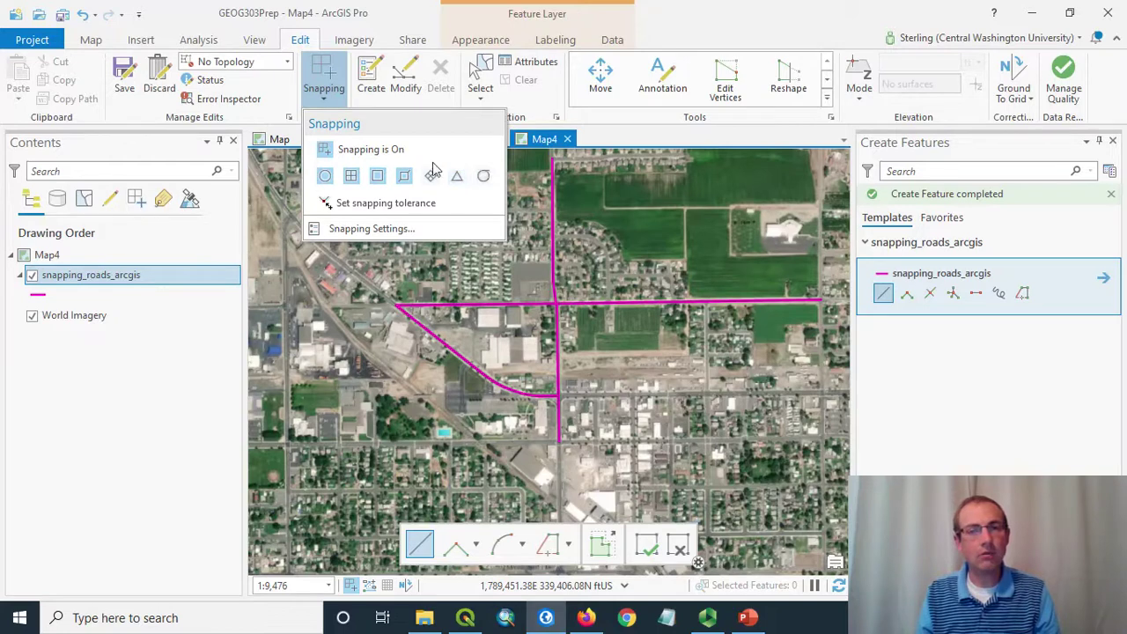
Switch 'Snapping is On' off in the menu, close it, then turn snapping back on.
click(358, 152)
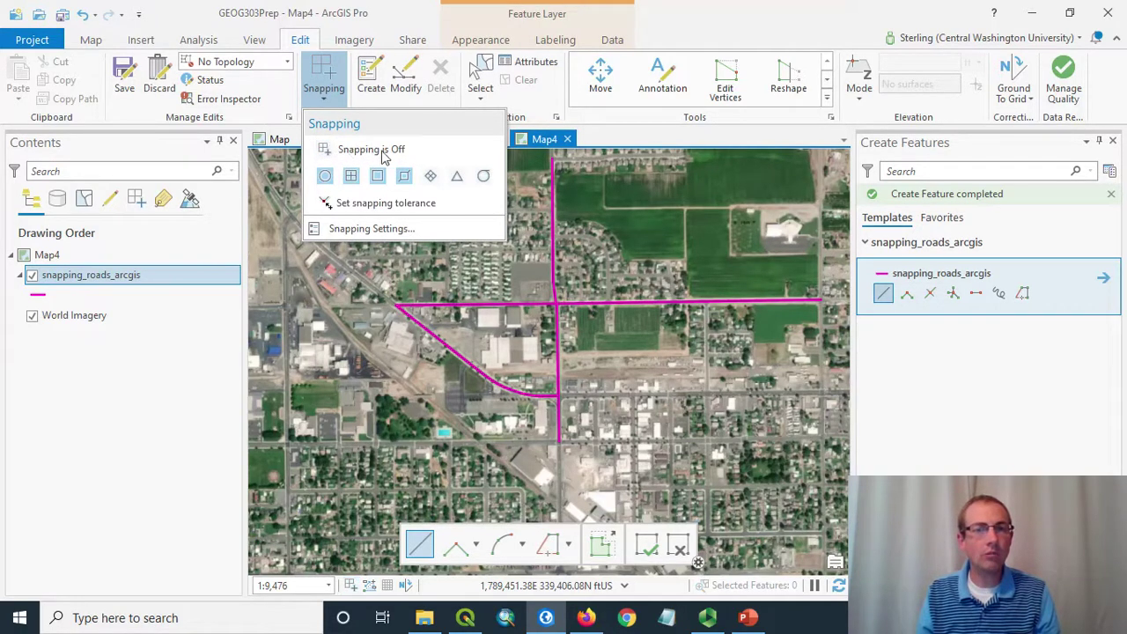
click(671, 137)
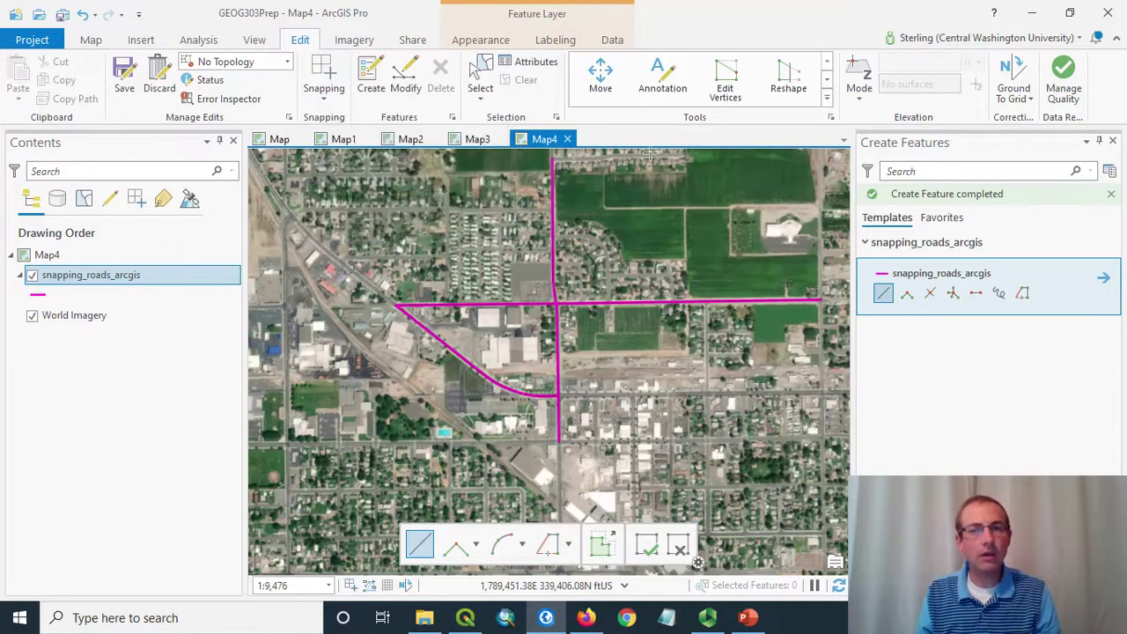
click(324, 78)
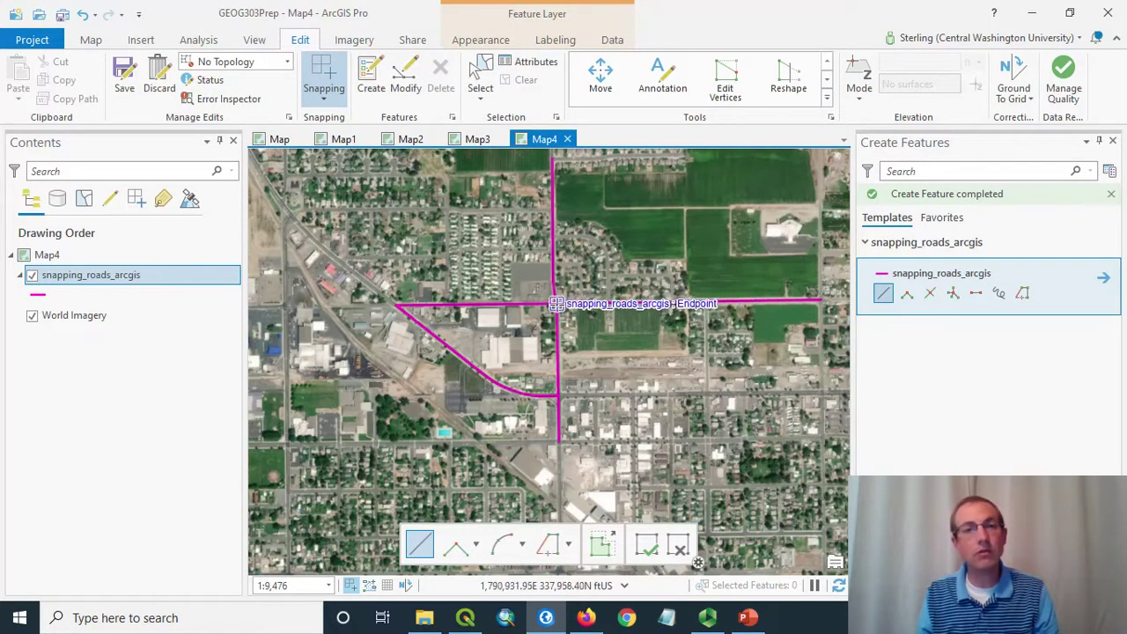
Turn snapping off and zoom in to frame the curved neighbourhood street.
click(323, 77)
scroll(571, 252, up, 2)
scroll(636, 244, up, 2)
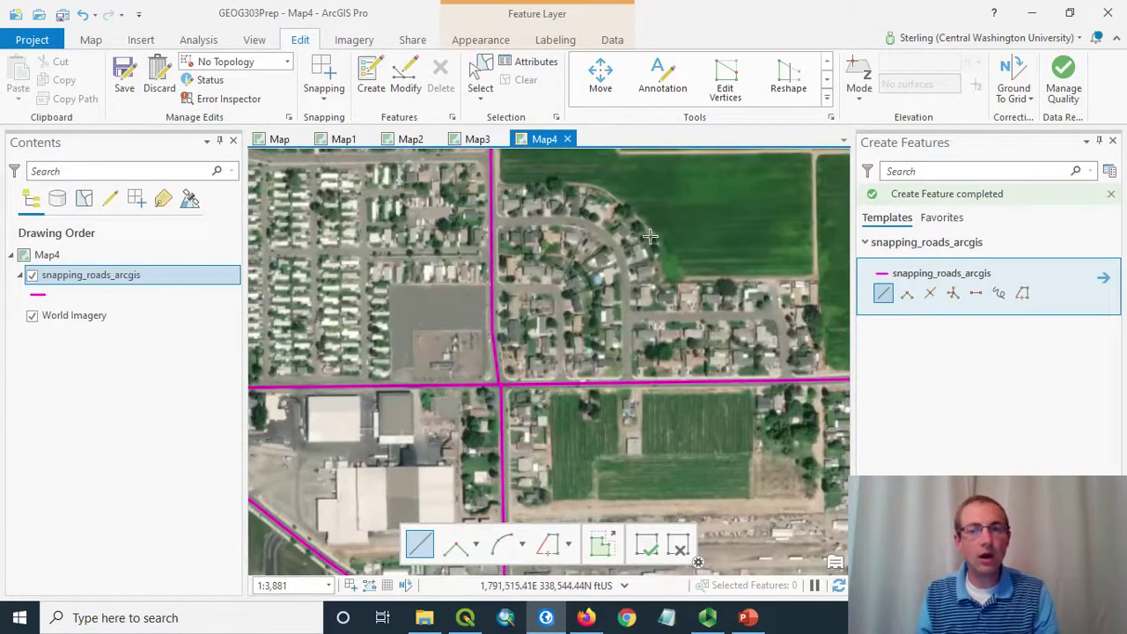
drag(656, 208, 630, 248)
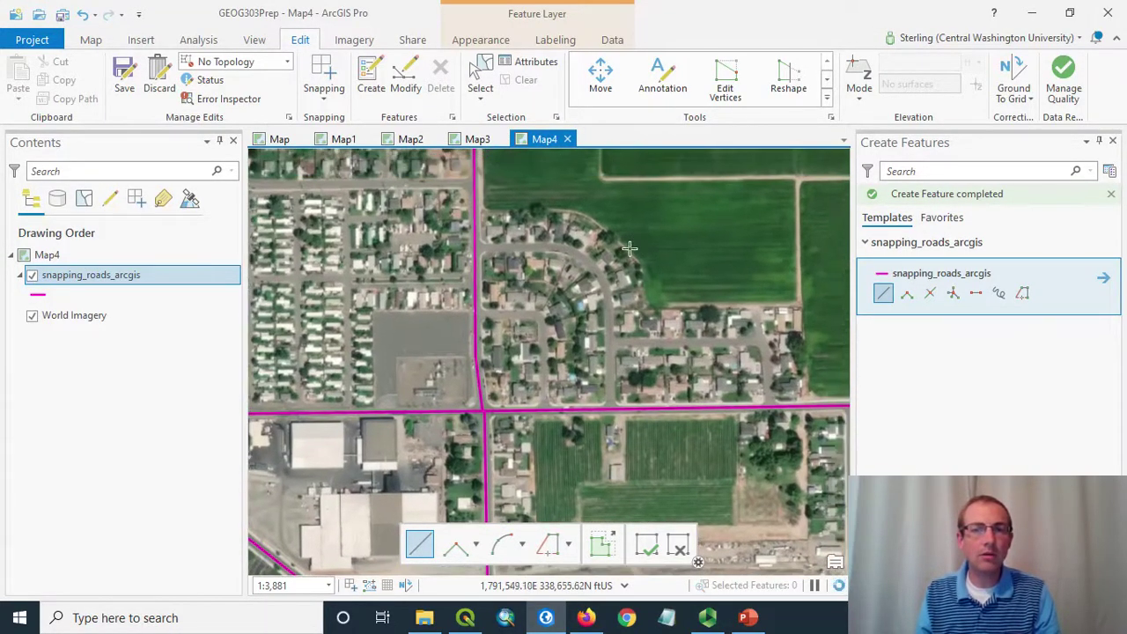
Trace the curved road from the vertical road around the bend to the east-west road, then clear the selection.
click(474, 249)
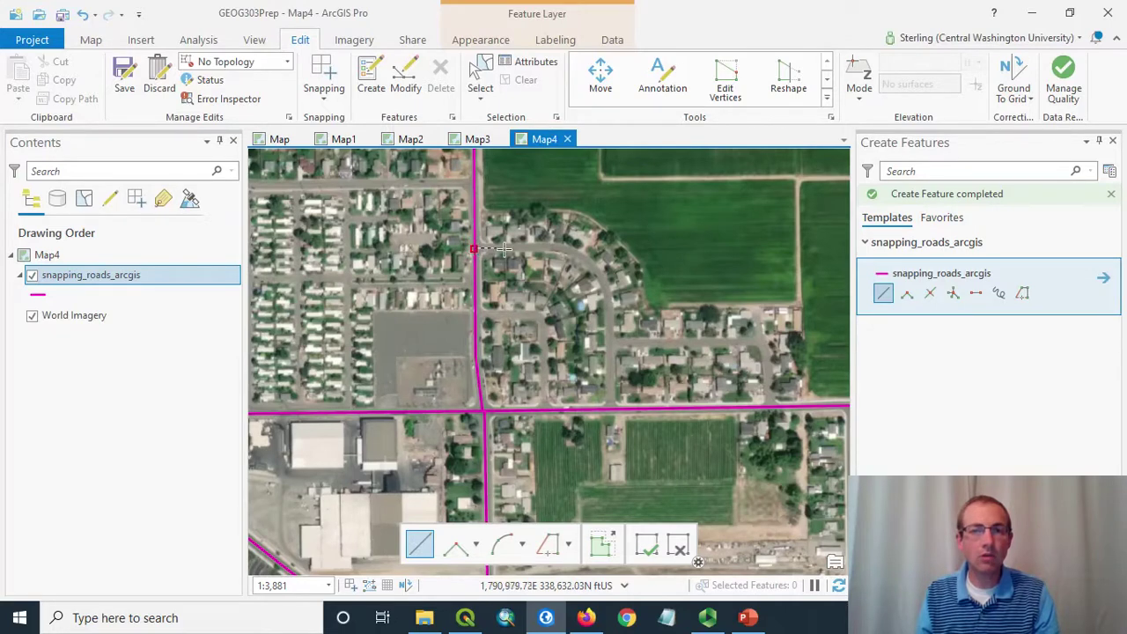
click(574, 252)
click(599, 271)
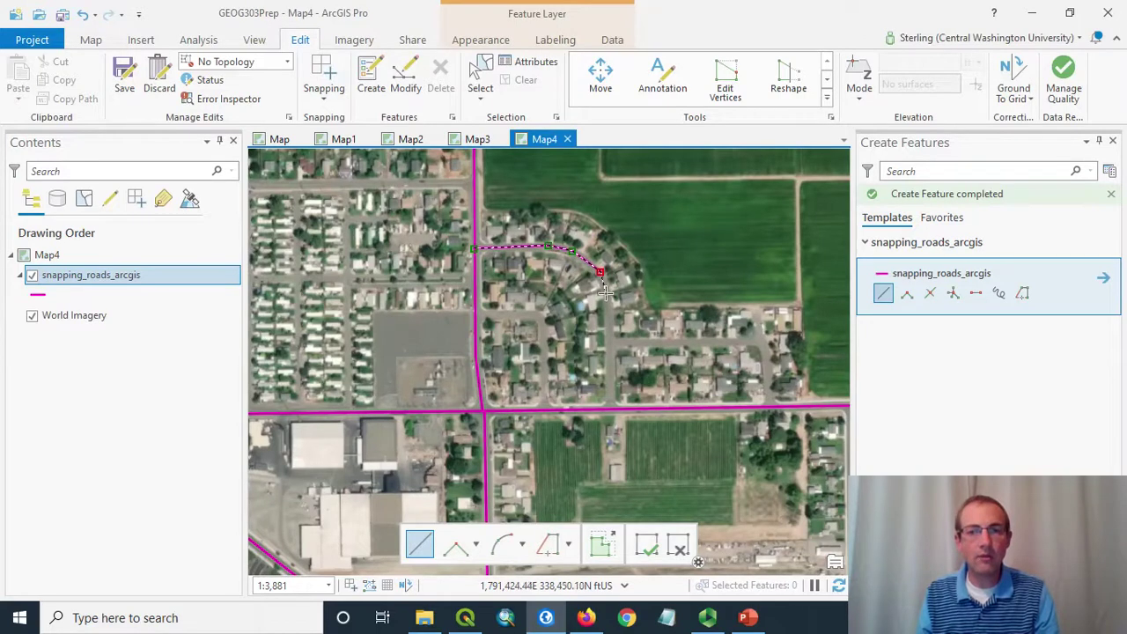
click(607, 305)
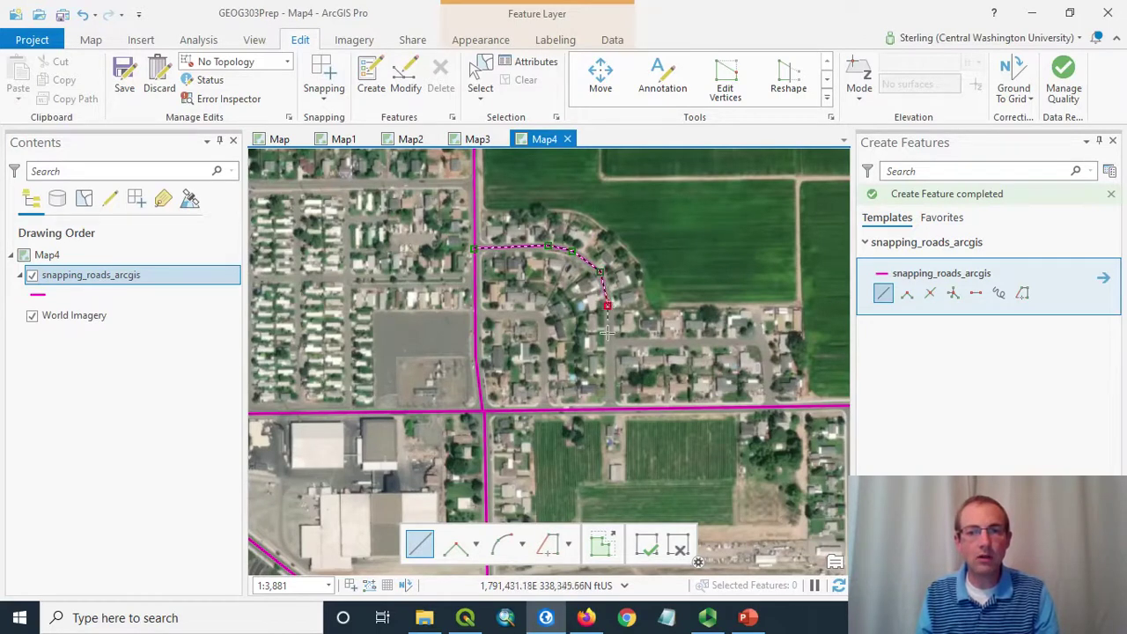
double_click(608, 407)
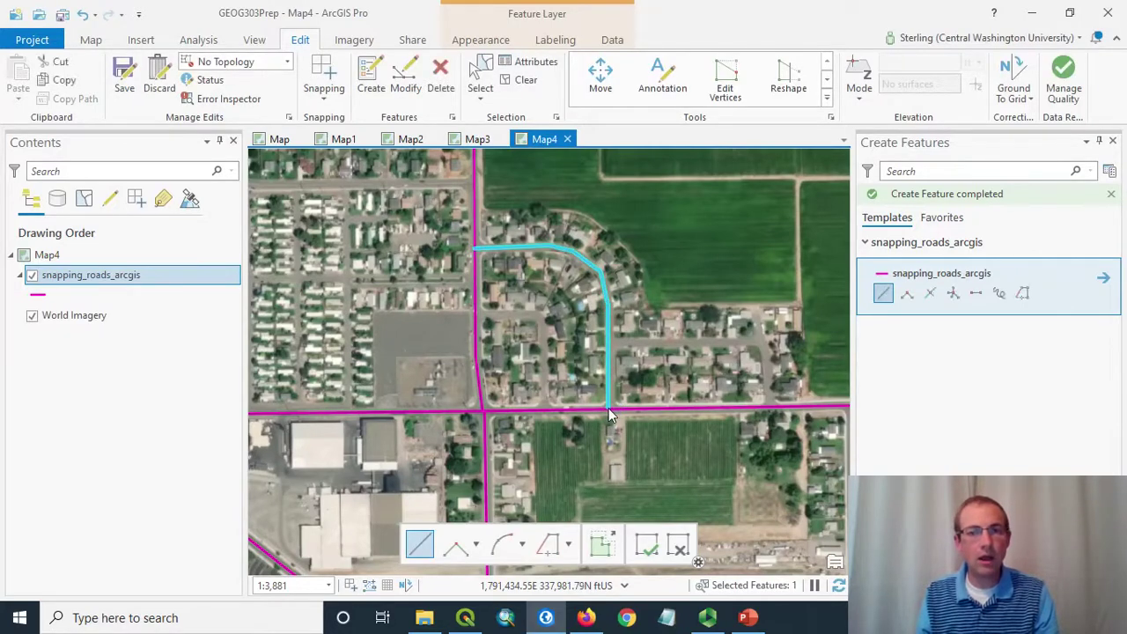
click(526, 79)
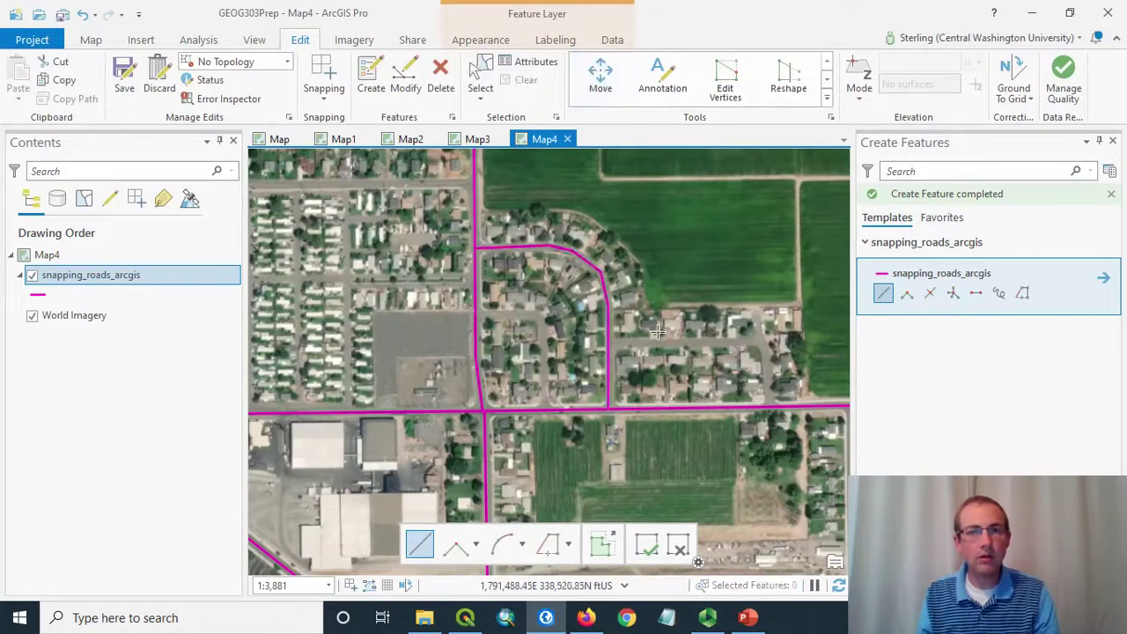
Zoom in to inspect where the curved road meets the east-west road, then zoom back out.
scroll(601, 407, up, 4)
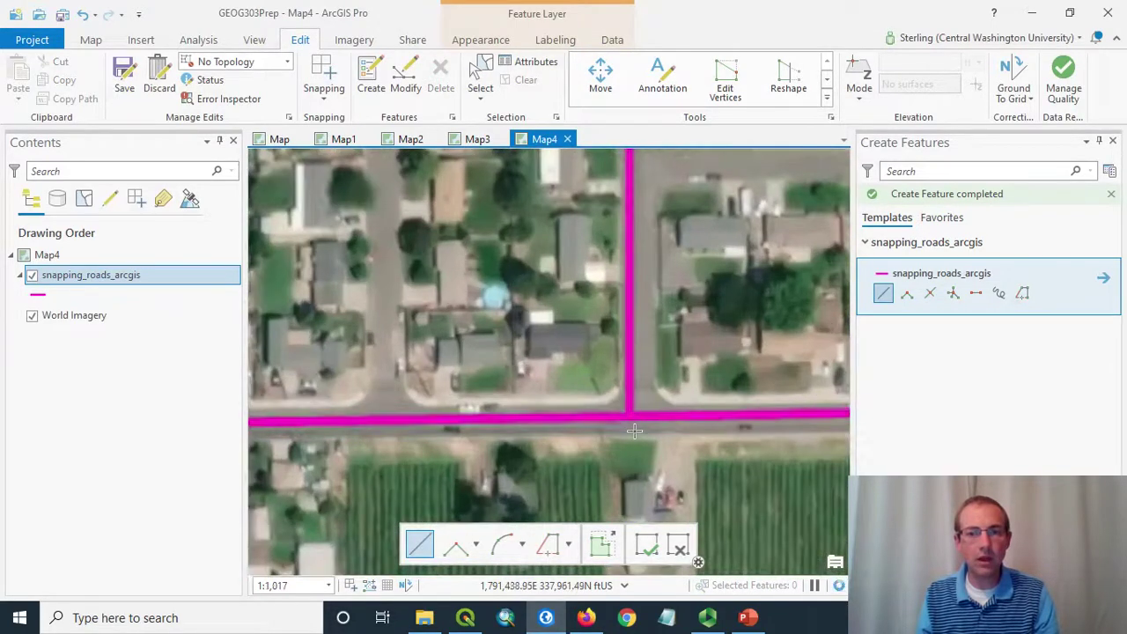
scroll(623, 417, up, 2)
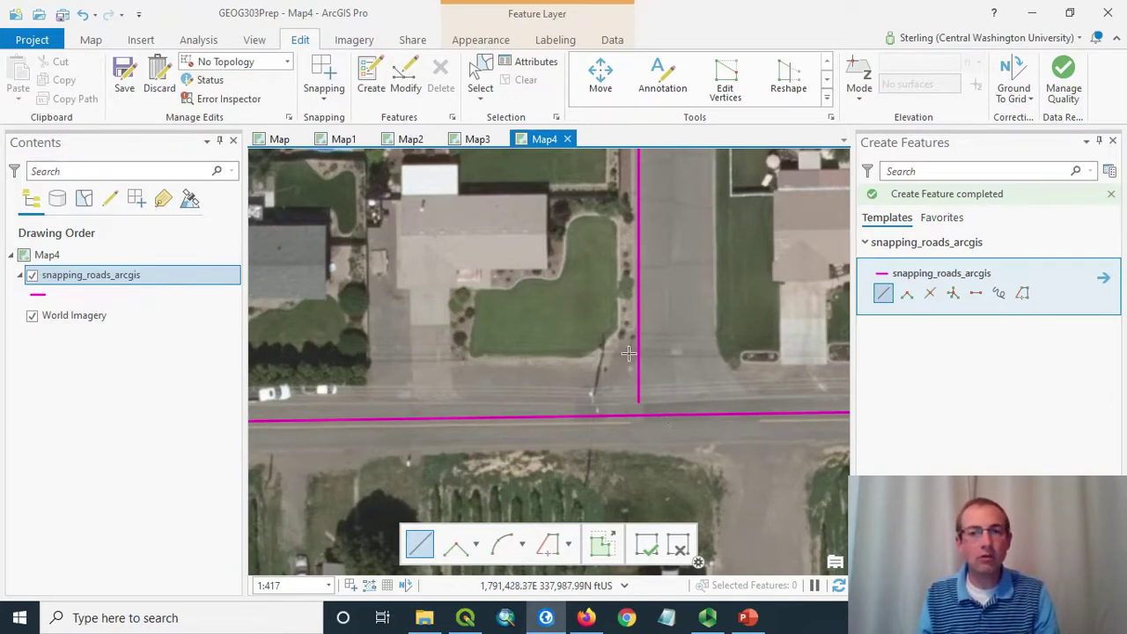
scroll(606, 319, down, 3)
scroll(606, 319, down, 4)
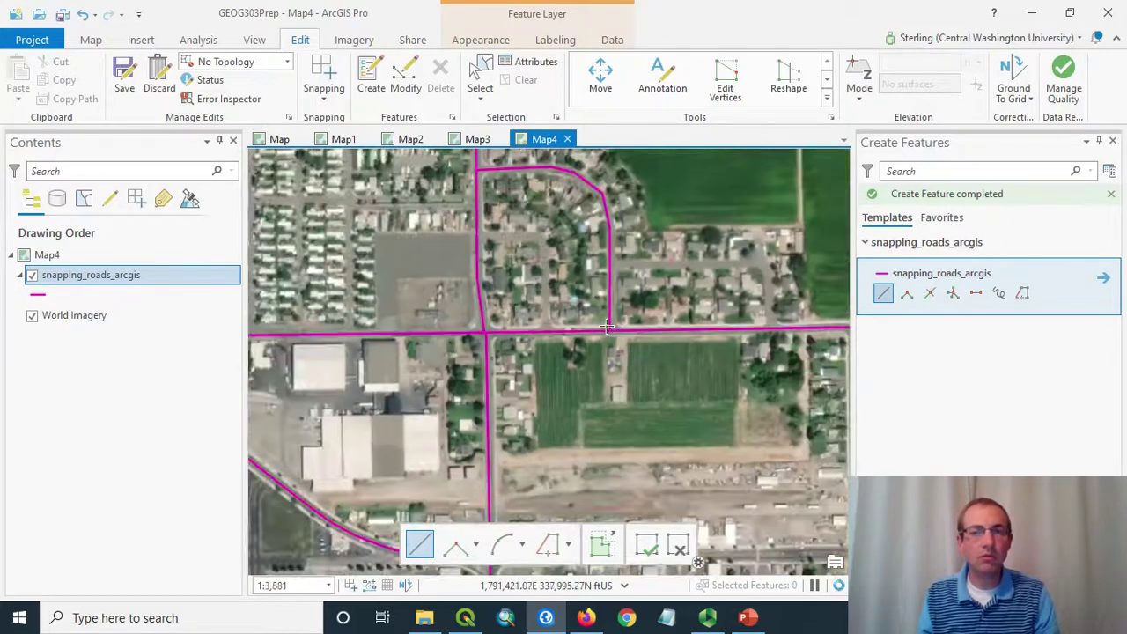
scroll(606, 326, down, 2)
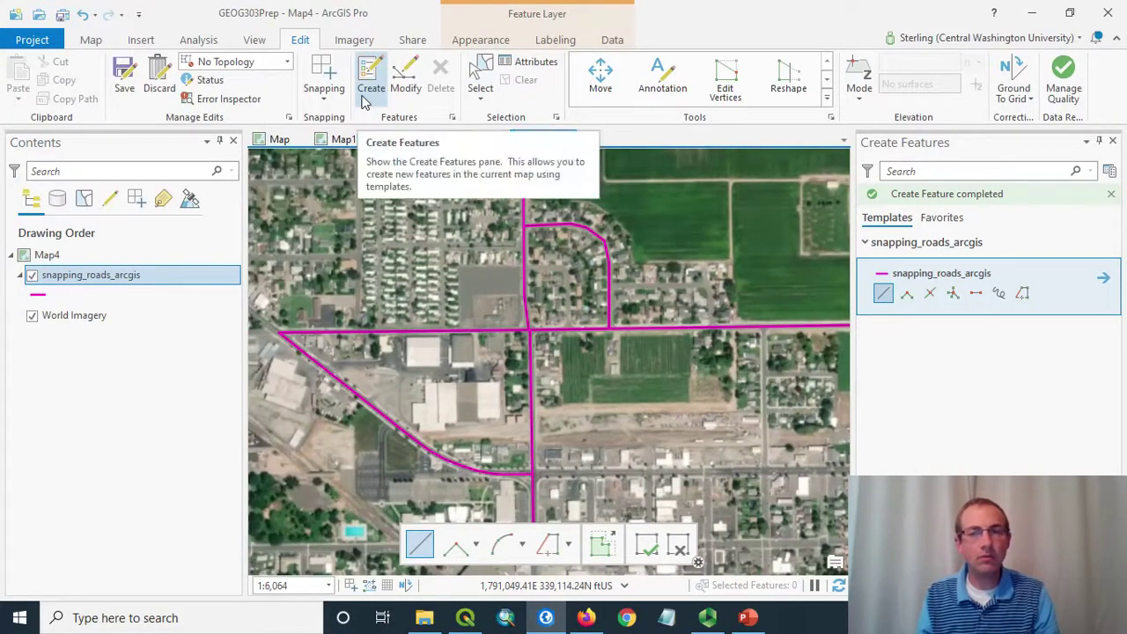
Select and delete the unsnapped curved road, then turn snapping back on.
click(481, 77)
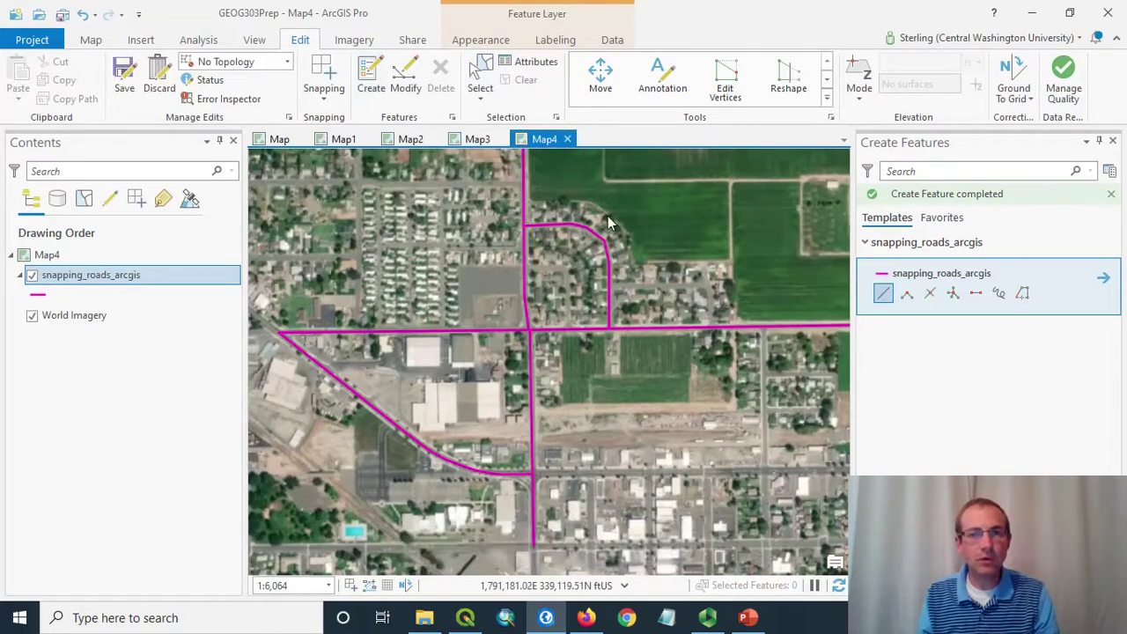
click(595, 257)
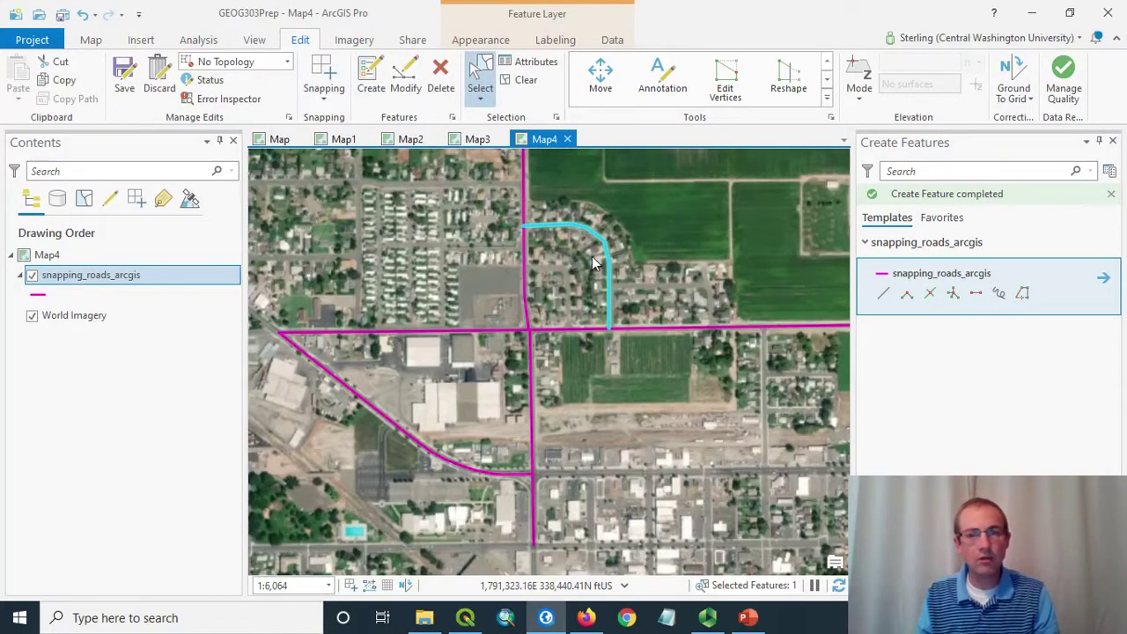
click(441, 76)
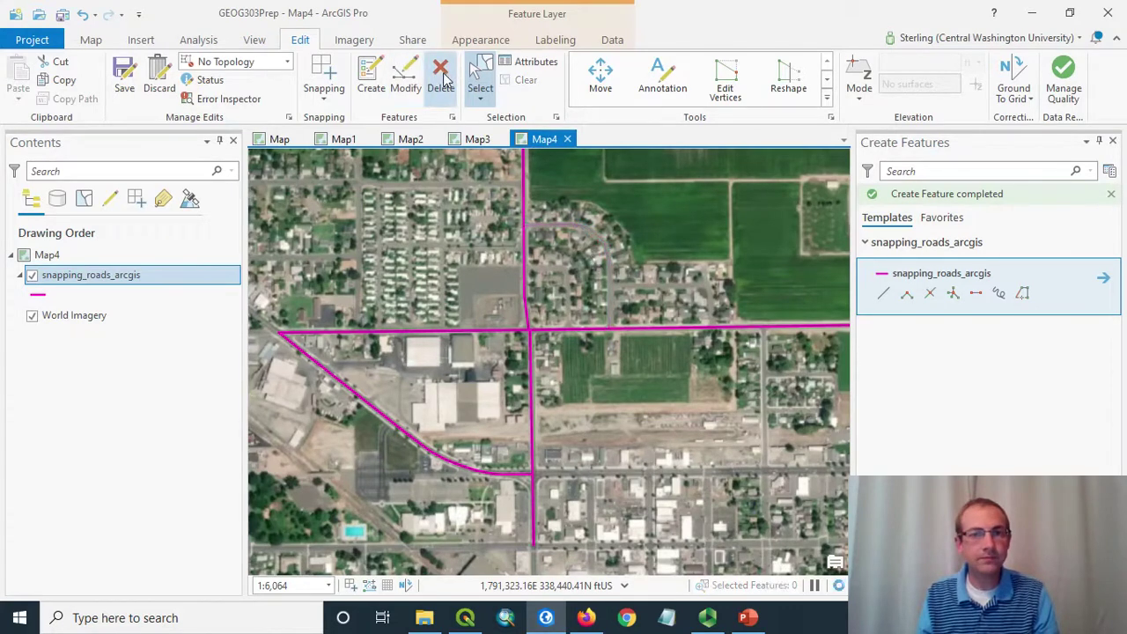
click(324, 72)
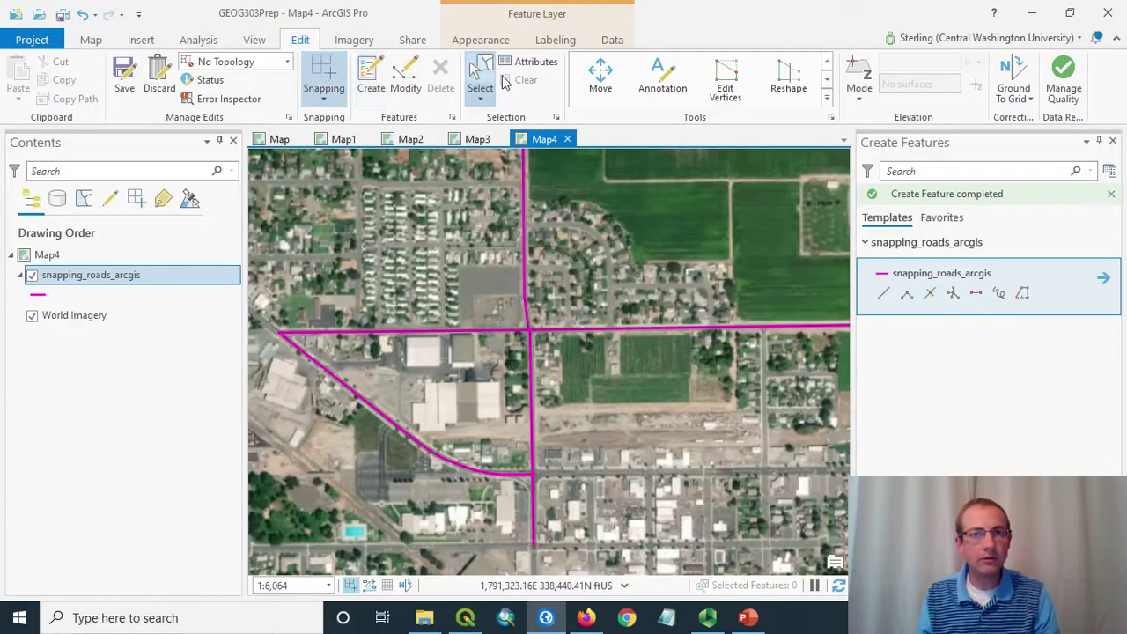
With the snapping_roads_arcgis template, trace the curved road snapped from the vertical road to the horizontal road.
click(885, 294)
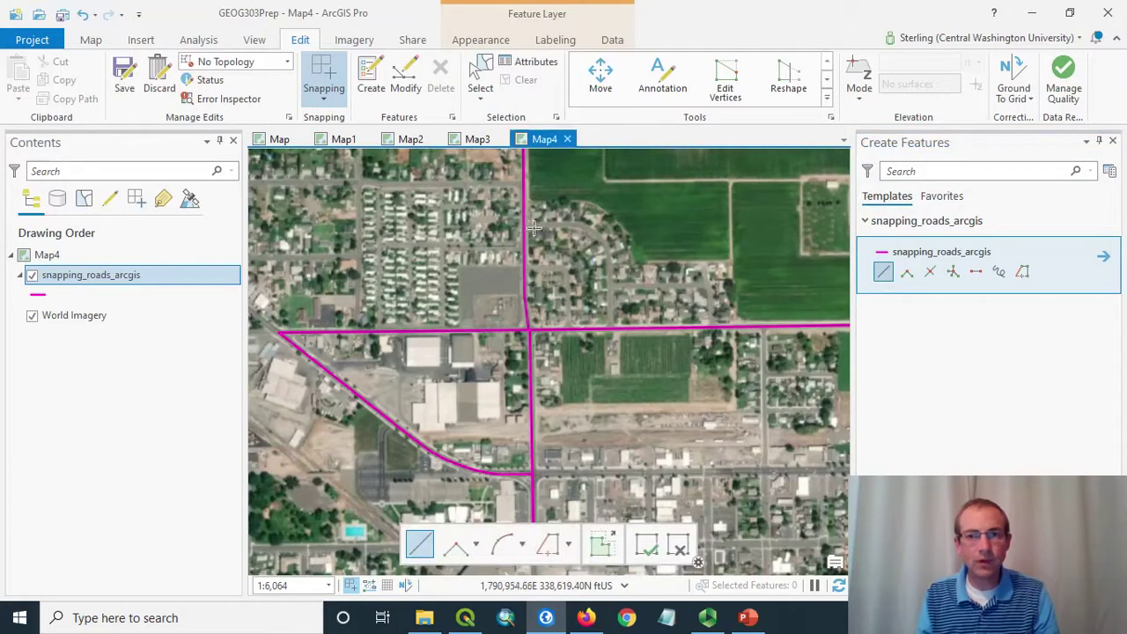
scroll(524, 226, up, 2)
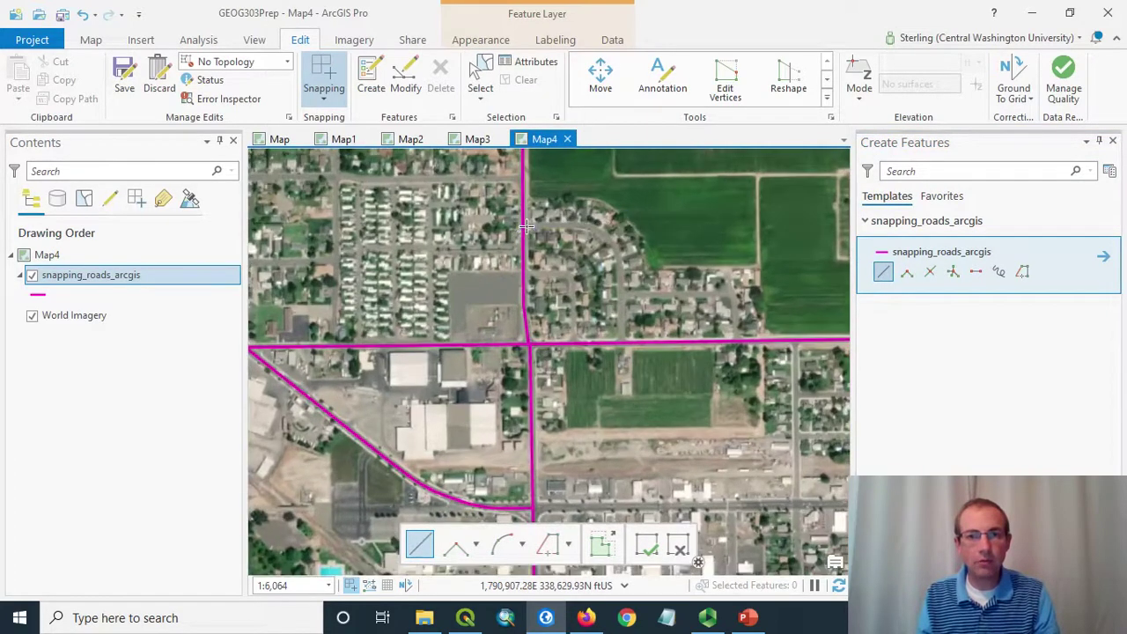
click(521, 225)
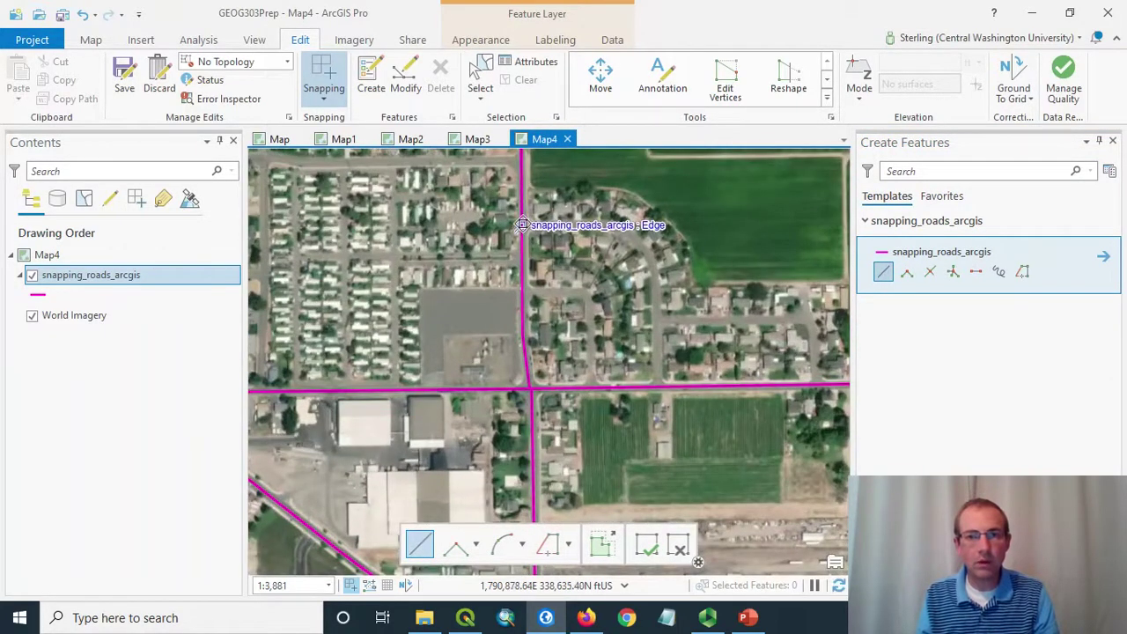
click(598, 226)
click(617, 232)
click(640, 246)
click(653, 270)
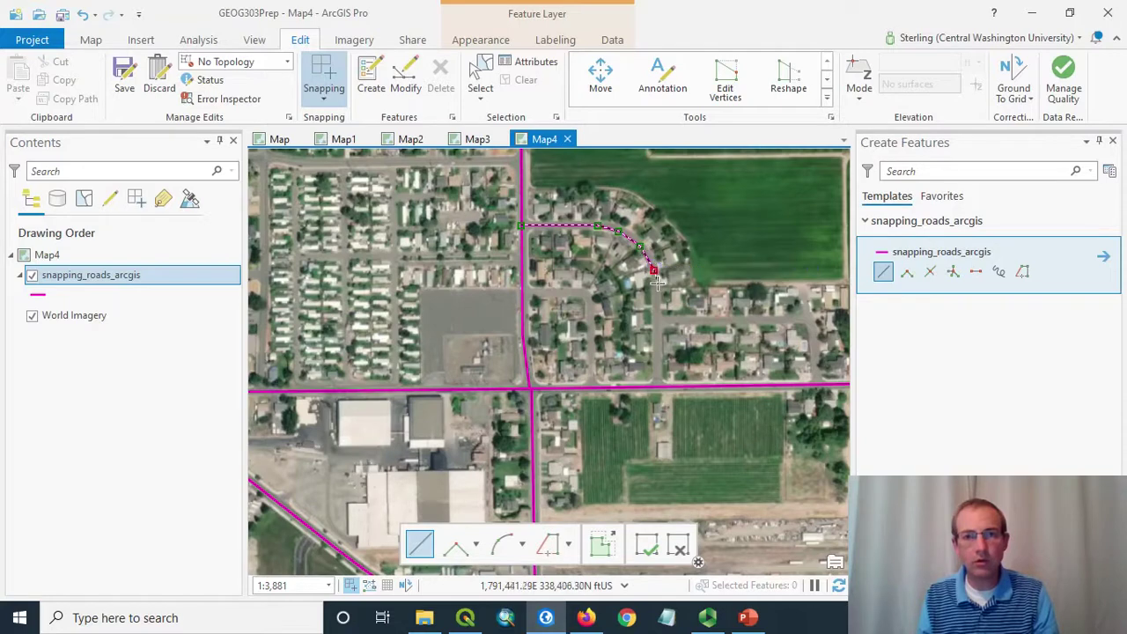
click(657, 282)
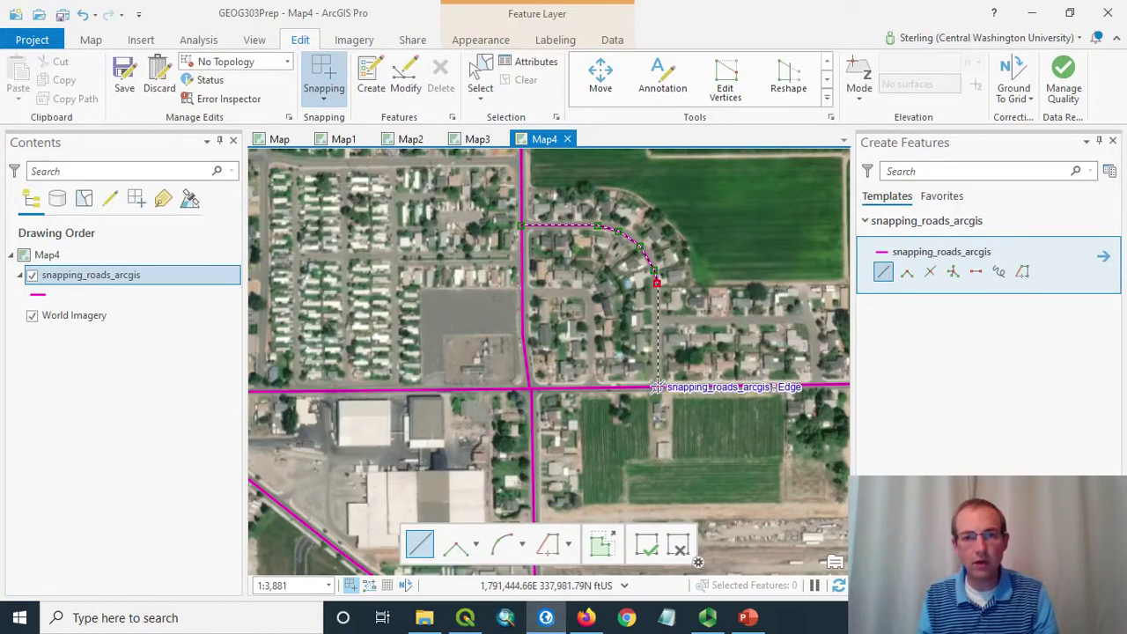
double_click(659, 385)
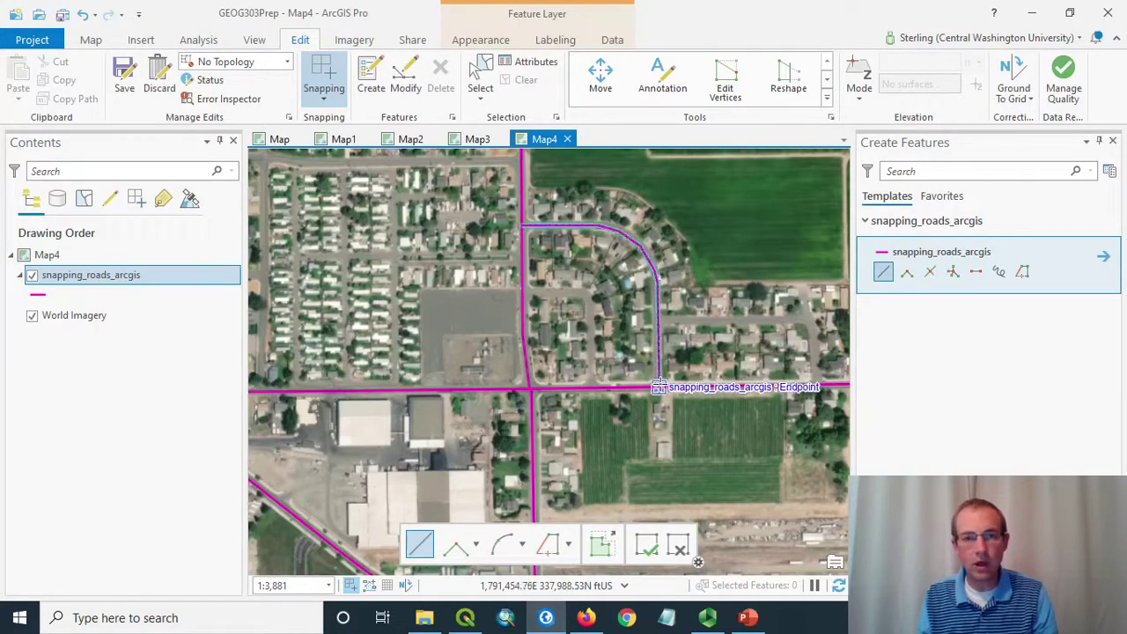
Clear the selection, zoom out and pan to see more of the roads.
click(526, 79)
scroll(511, 433, down, 2)
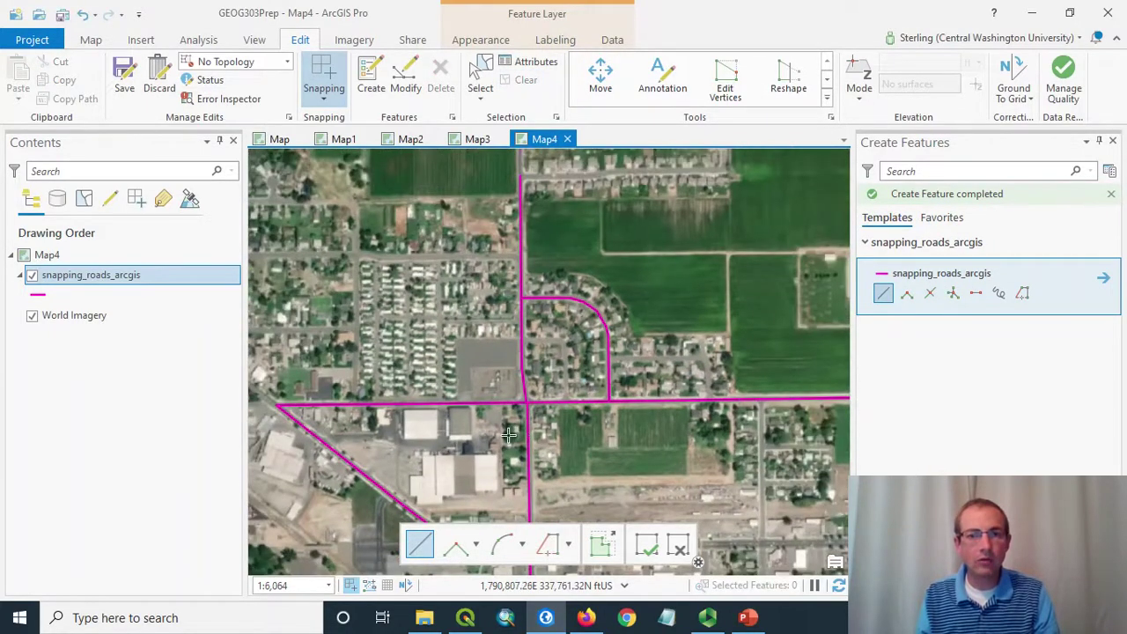
scroll(510, 433, down, 2)
drag(511, 433, 563, 319)
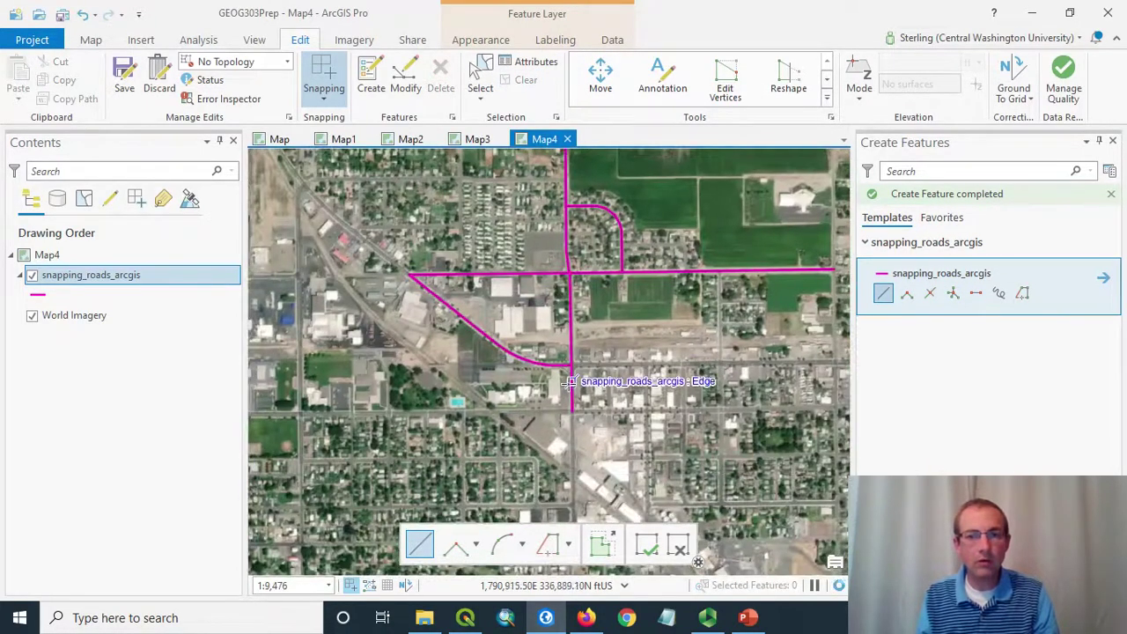
Choose Set snapping tolerance from the Snapping menu and drag a larger tolerance circle on the map.
scroll(568, 379, up, 2)
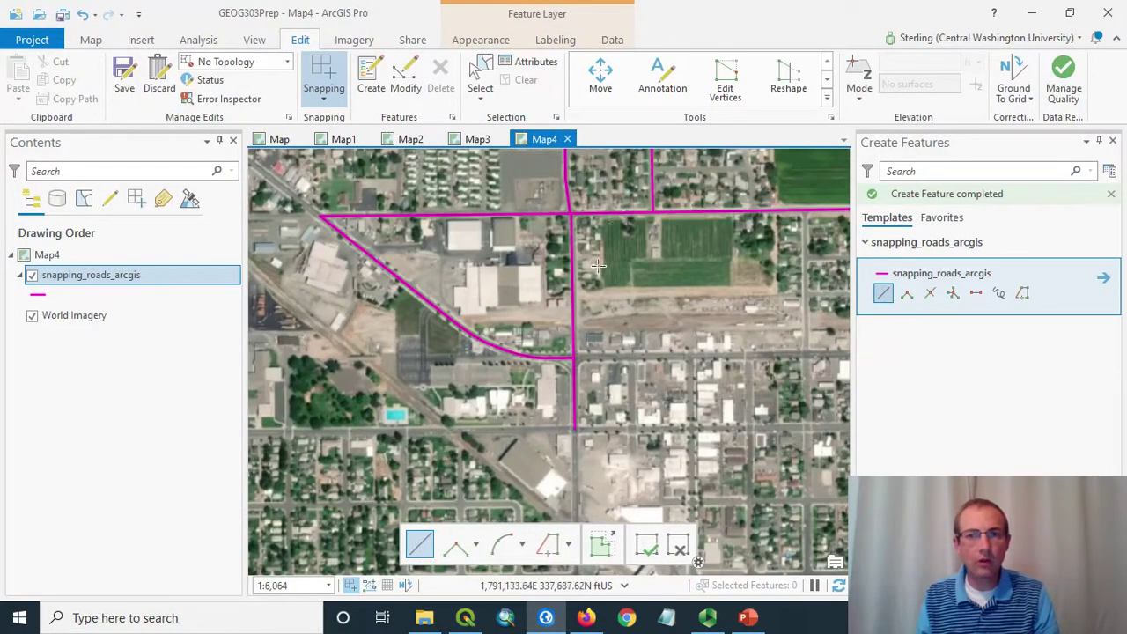
click(331, 101)
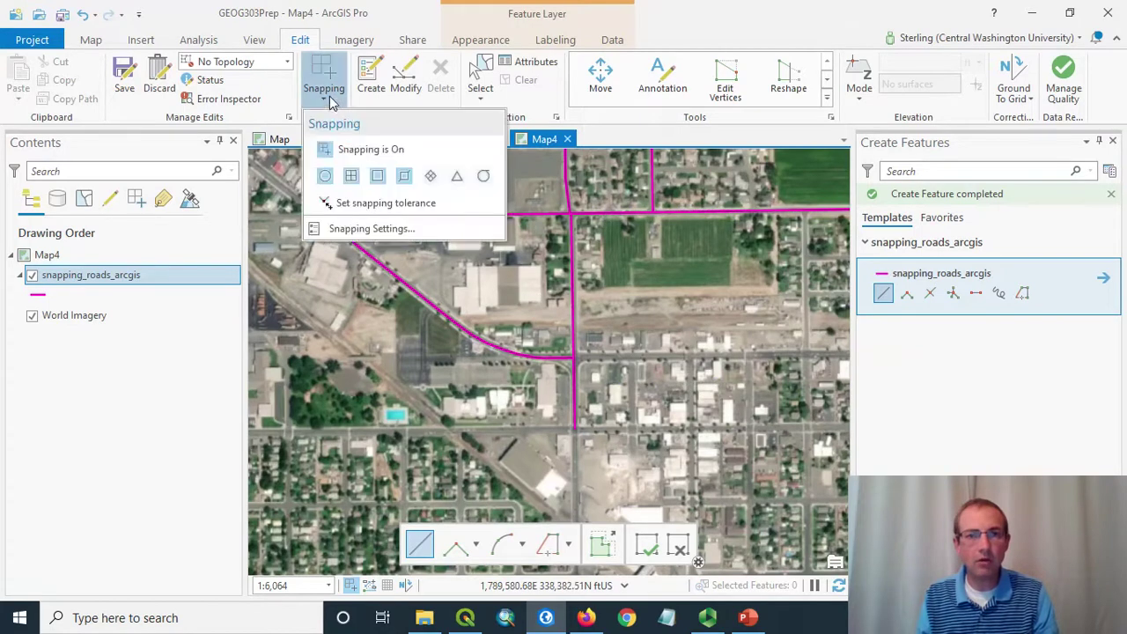
click(371, 206)
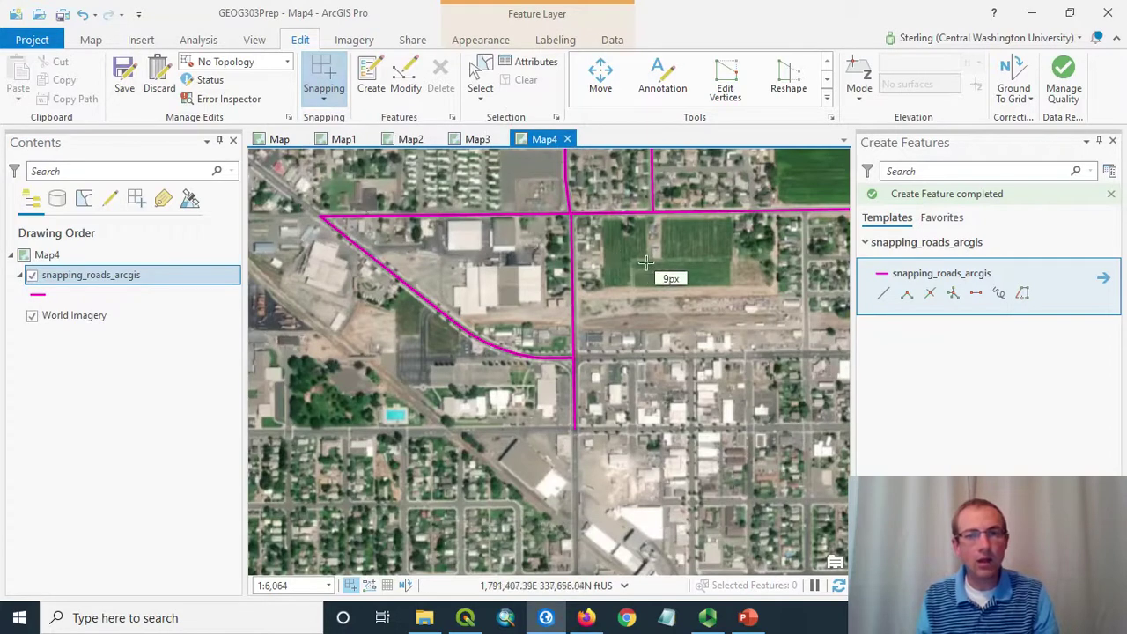
mouse_move(622, 253)
mouse_down()
mouse_move(636, 277)
mouse_move(623, 263)
mouse_up()
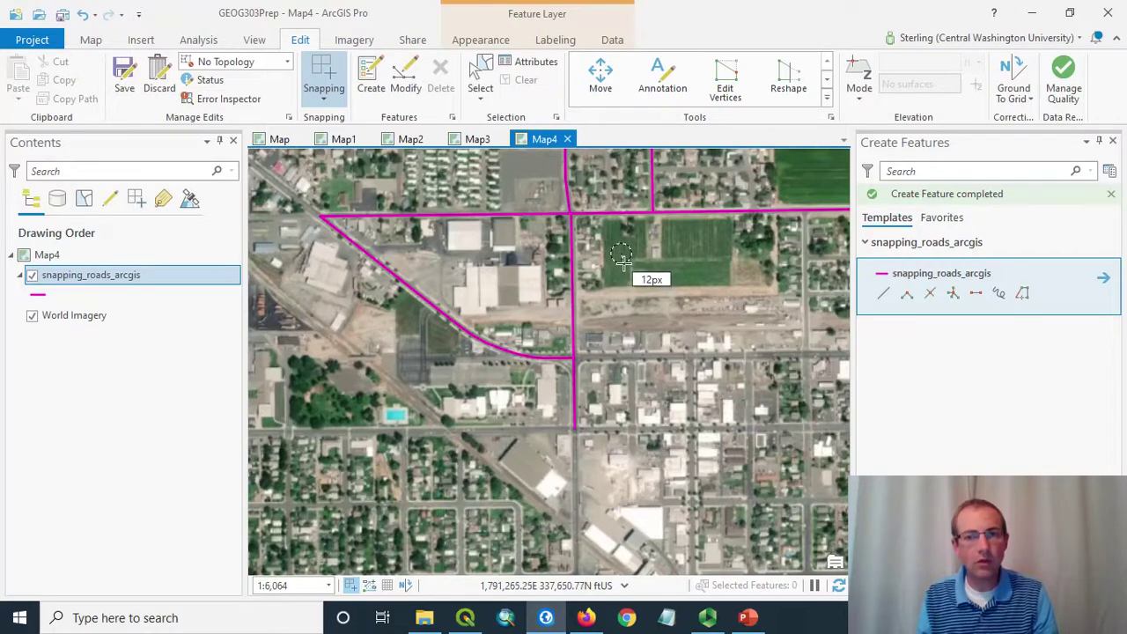
drag(622, 262, 571, 267)
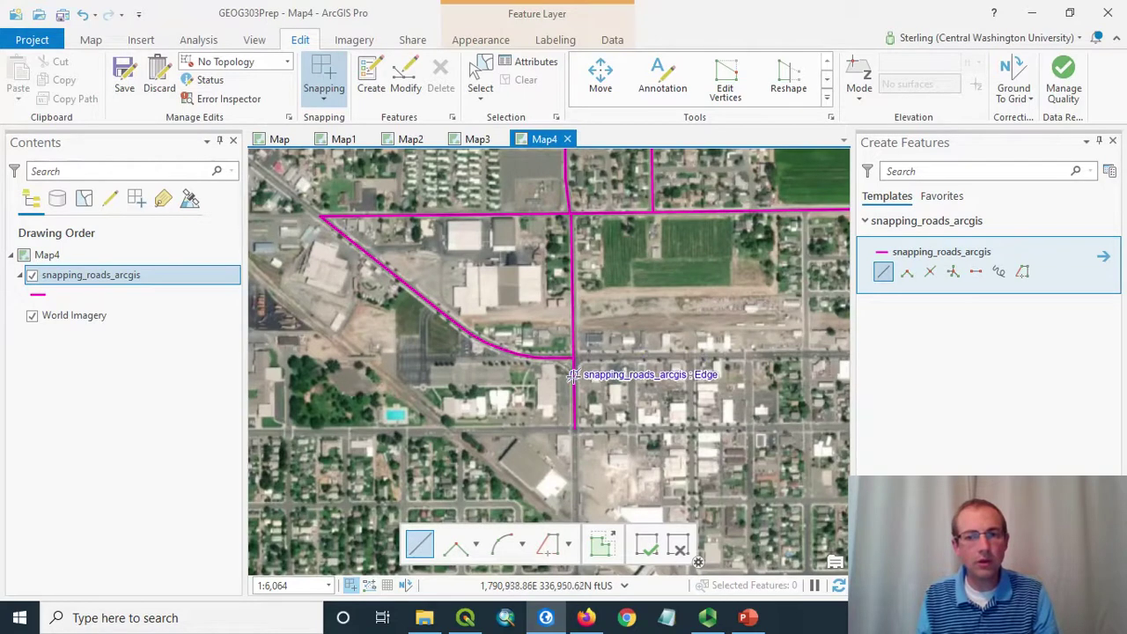
scroll(574, 385, up, 2)
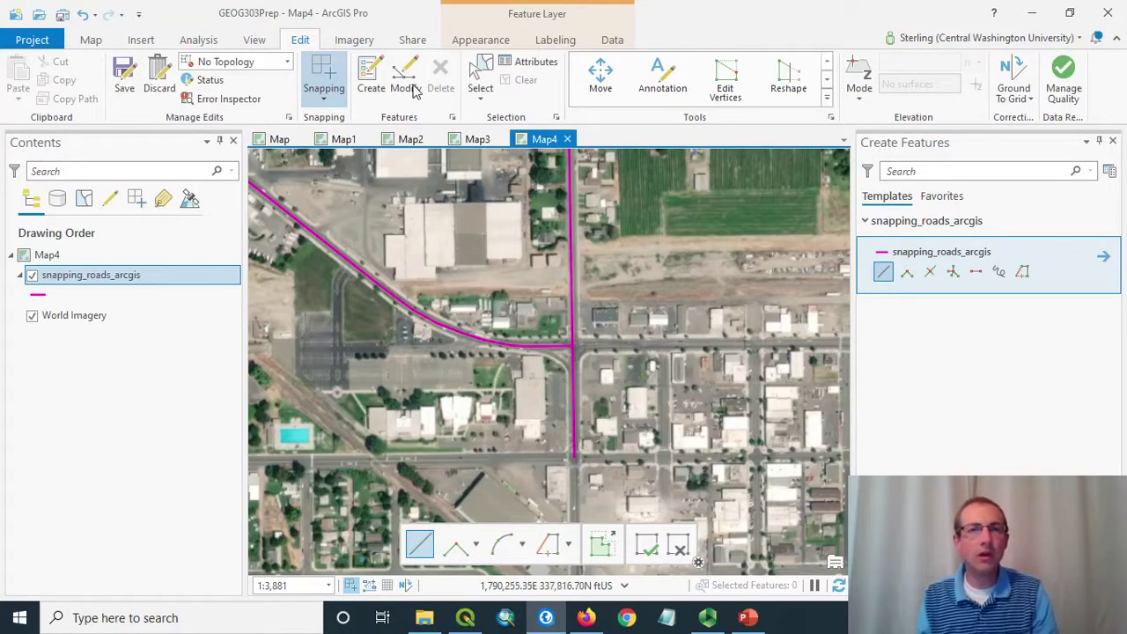
click(324, 74)
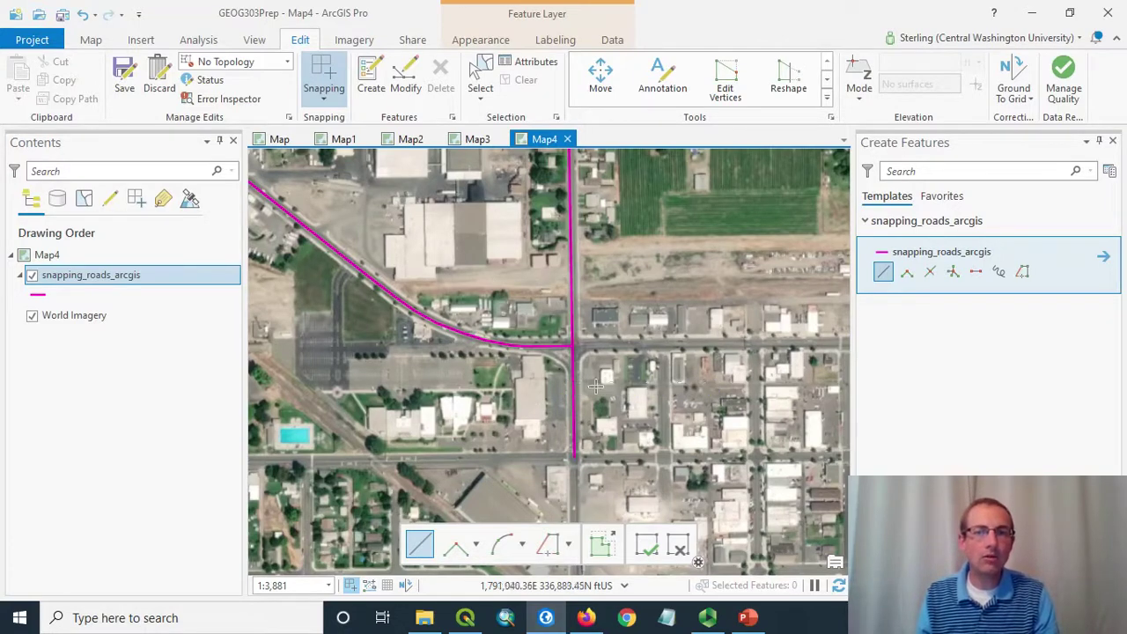
Trace a curved connector from the diagonal road's edge down onto the vertical road, then clear the selection.
scroll(559, 392, up, 4)
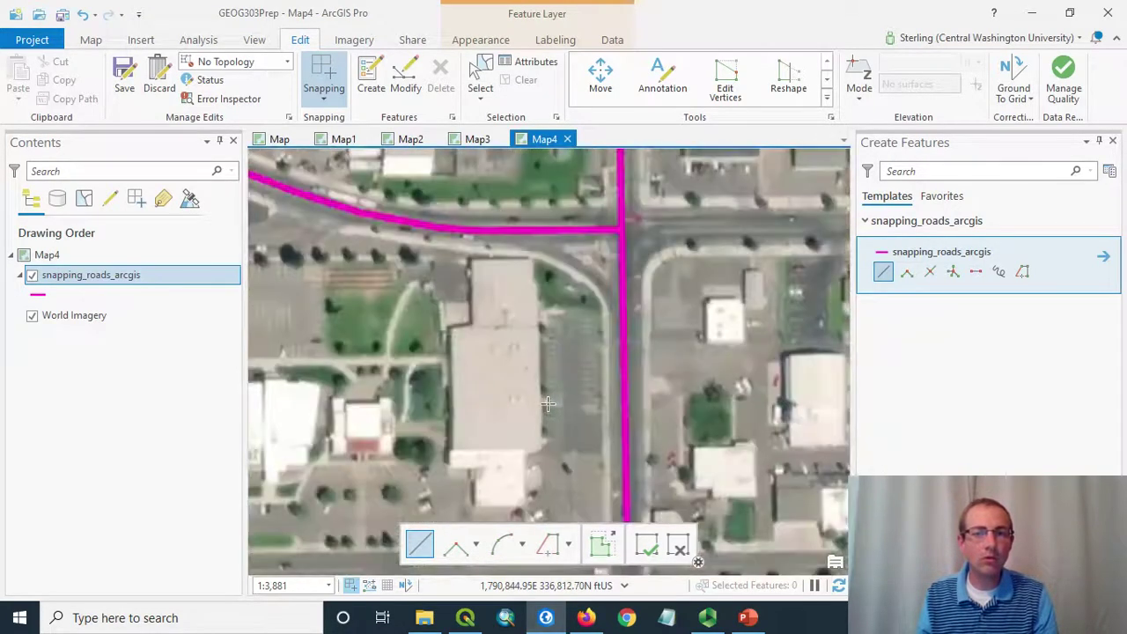
scroll(564, 350, down, 2)
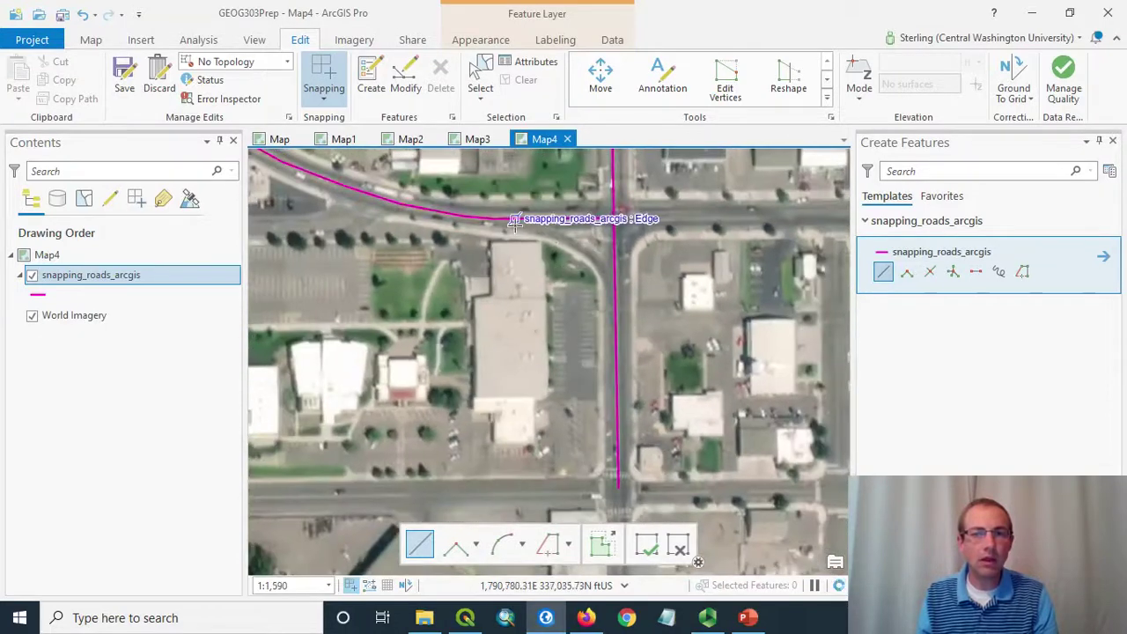
click(513, 220)
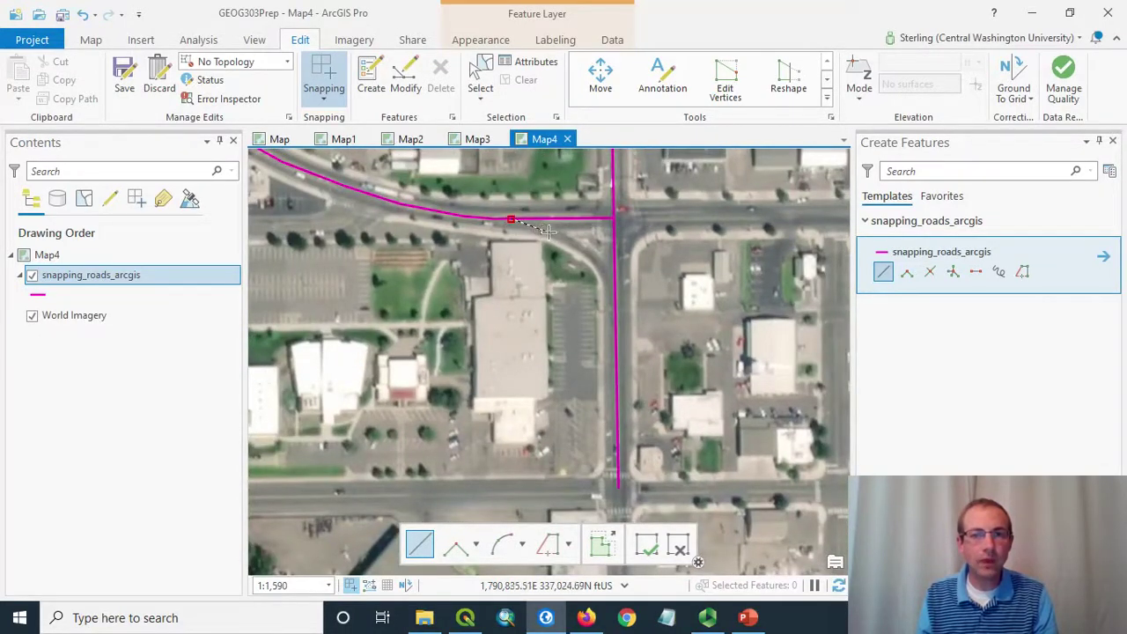
click(552, 233)
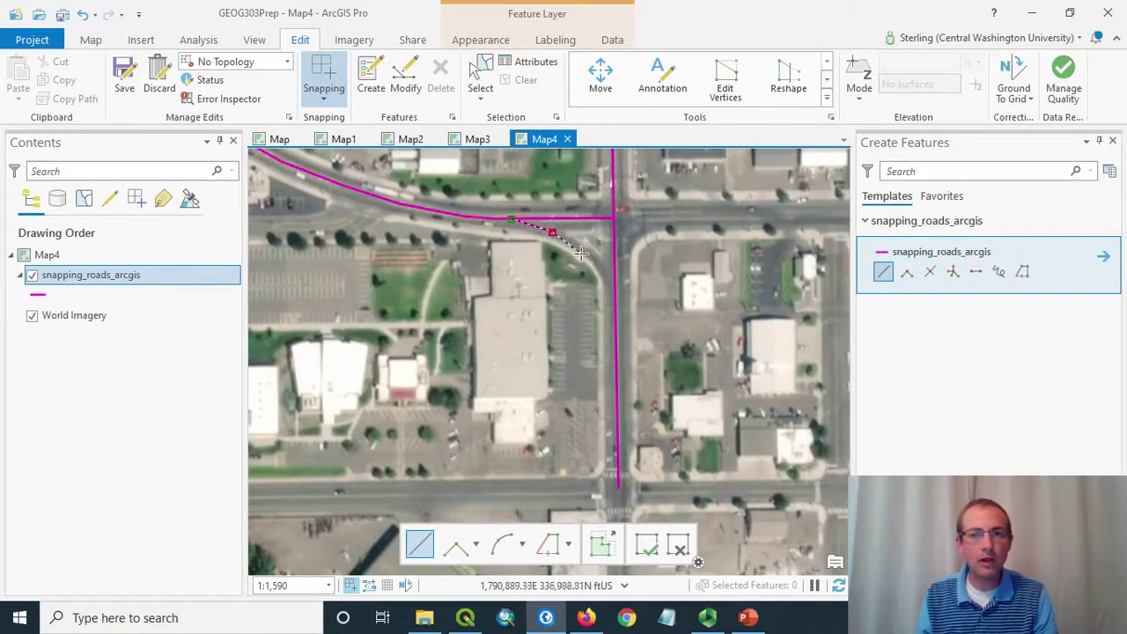
click(582, 249)
click(604, 273)
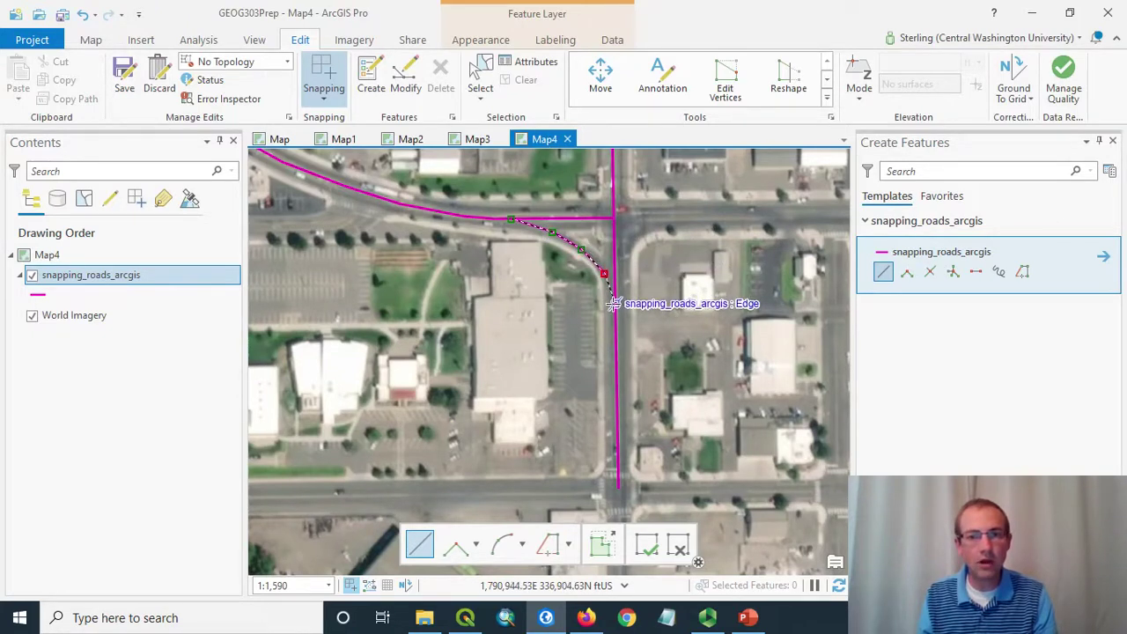
double_click(614, 302)
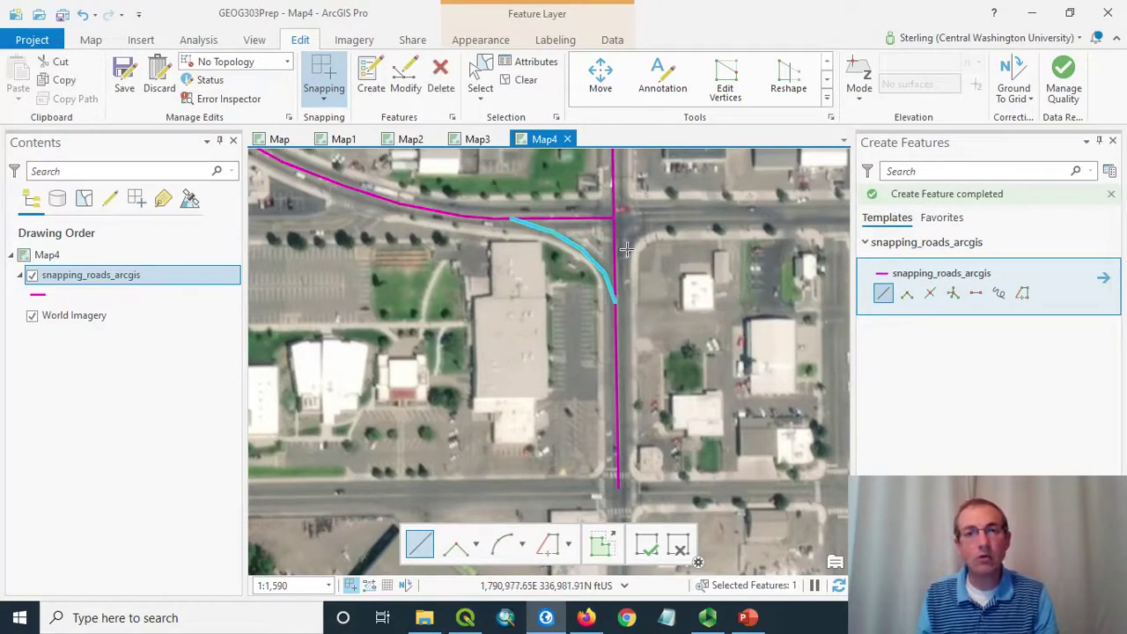
click(526, 81)
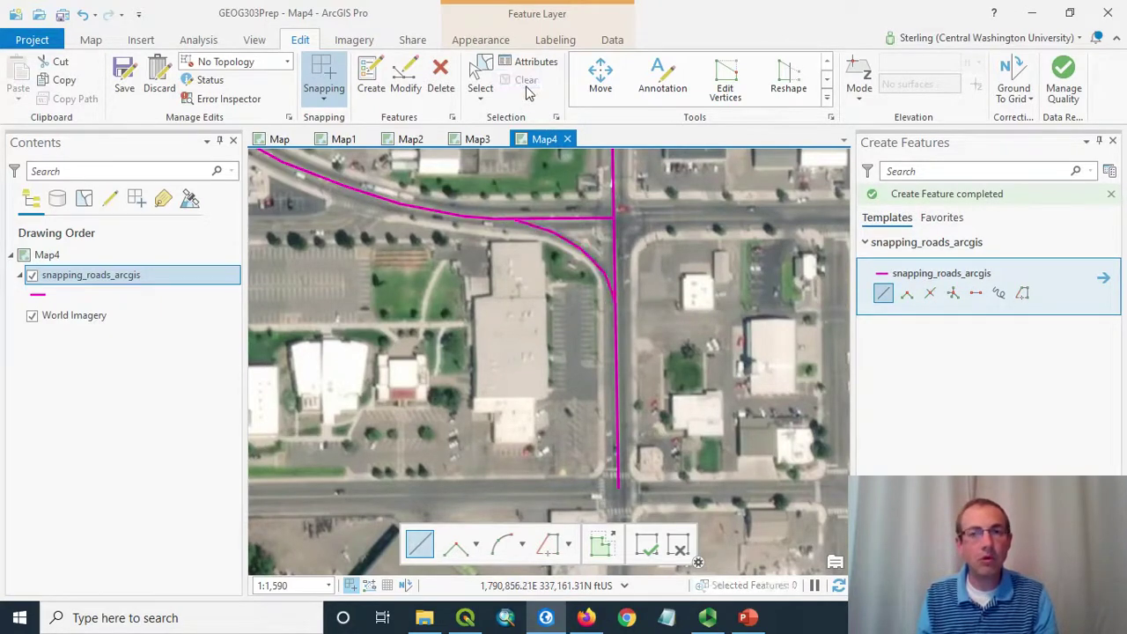